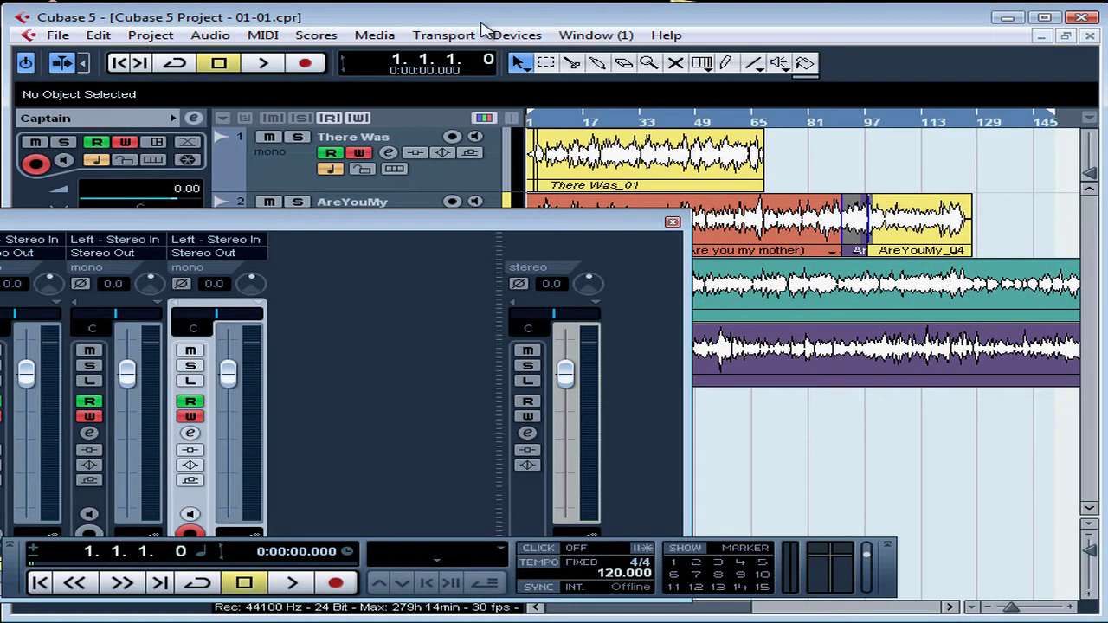
- Close the Mixer to show the Project window with its four audio tracks
{"action": "left_click", "coordinate": [673, 222]}
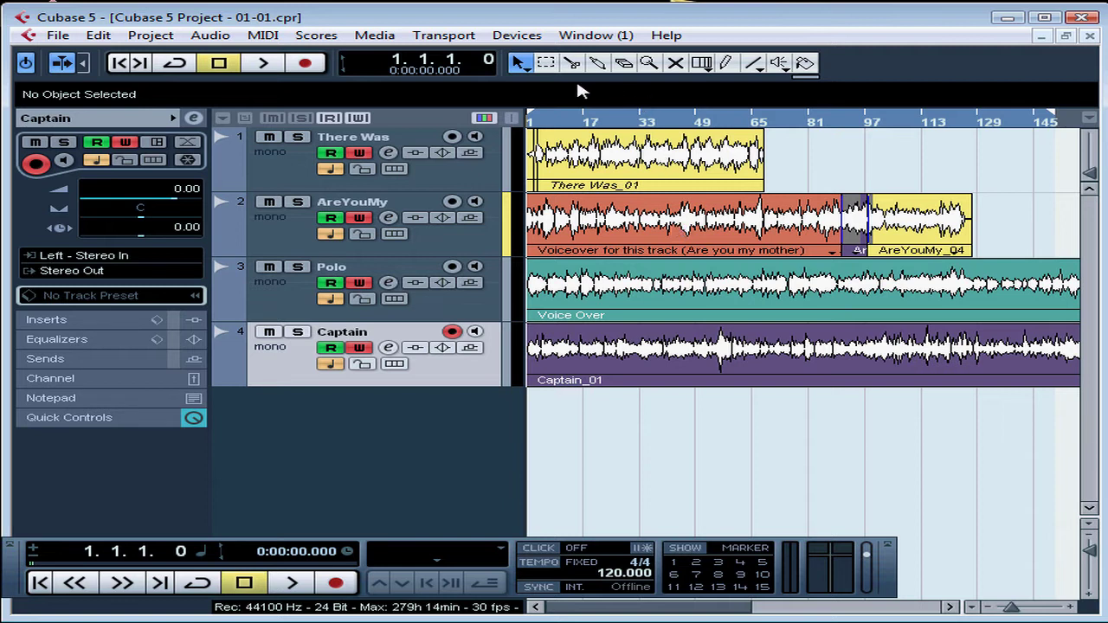
- Zoom Full, then marquee-select all events on There Was, AreYouMy, Polo and Captain
{"action": "left_click", "coordinate": [522, 68]}
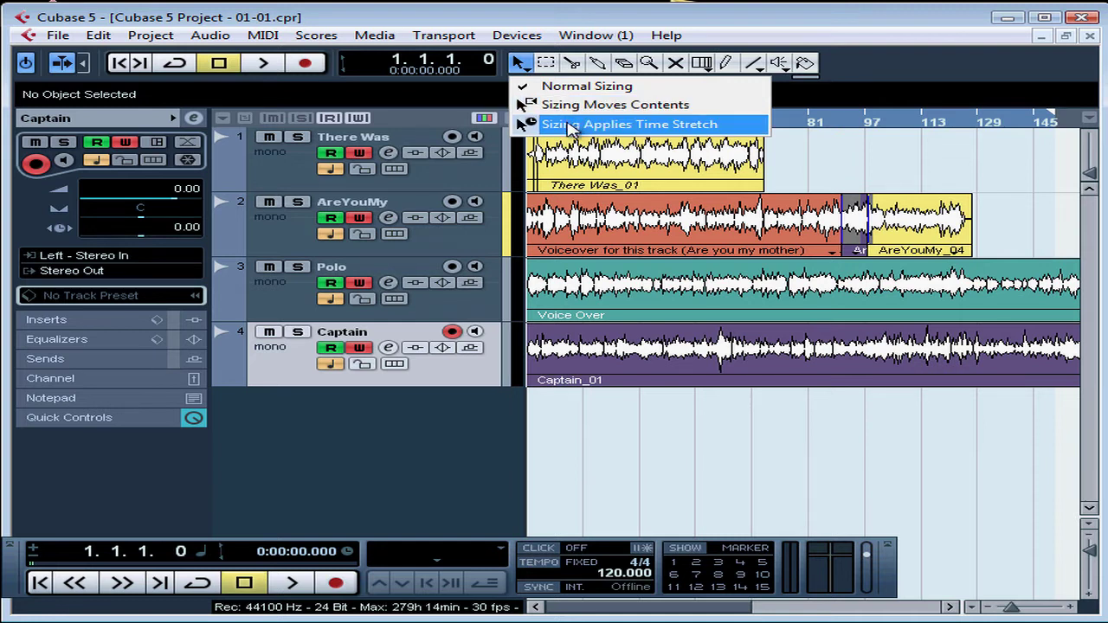
{"action": "left_click", "coordinate": [522, 67]}
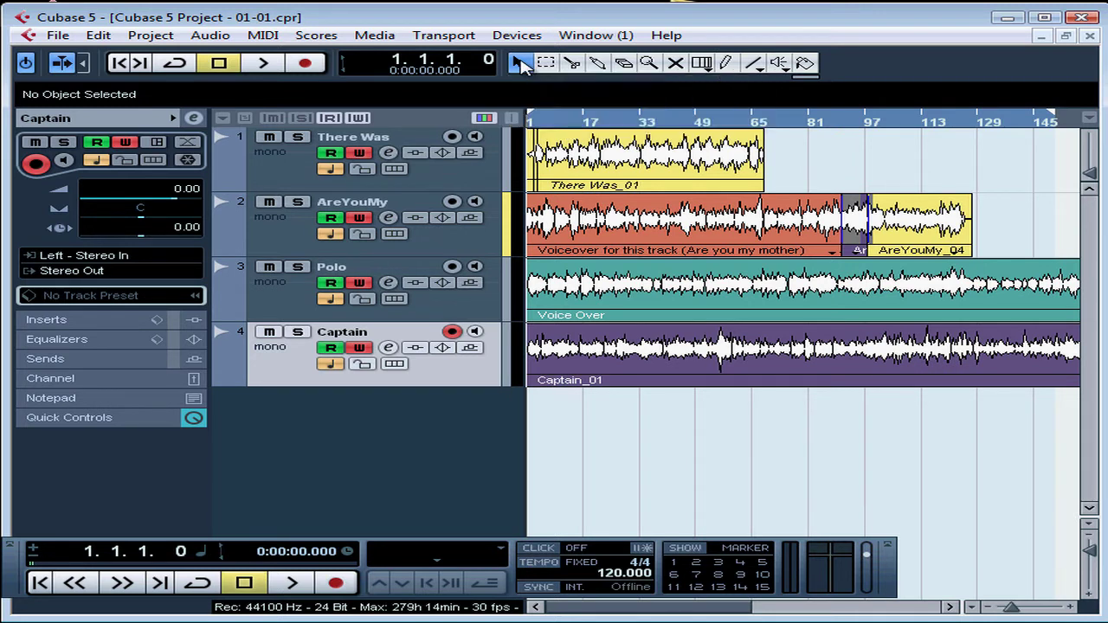
{"action": "left_click", "coordinate": [972, 607]}
{"action": "left_click", "coordinate": [1038, 295]}
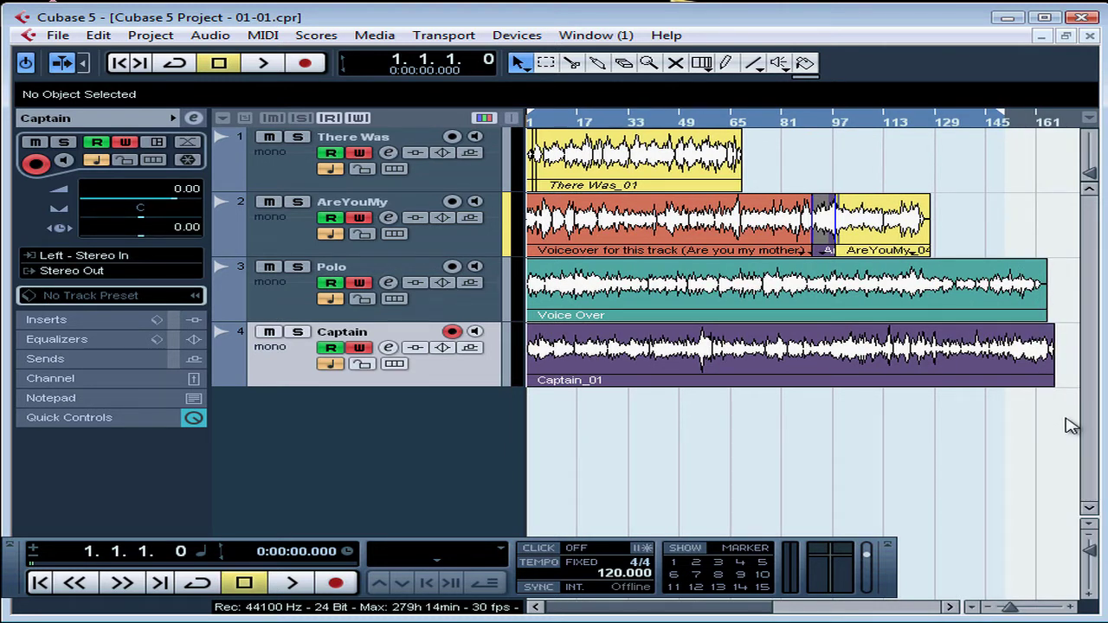
{"action": "left_click_drag", "start_coordinate": [1065, 417], "coordinate": [504, 121]}
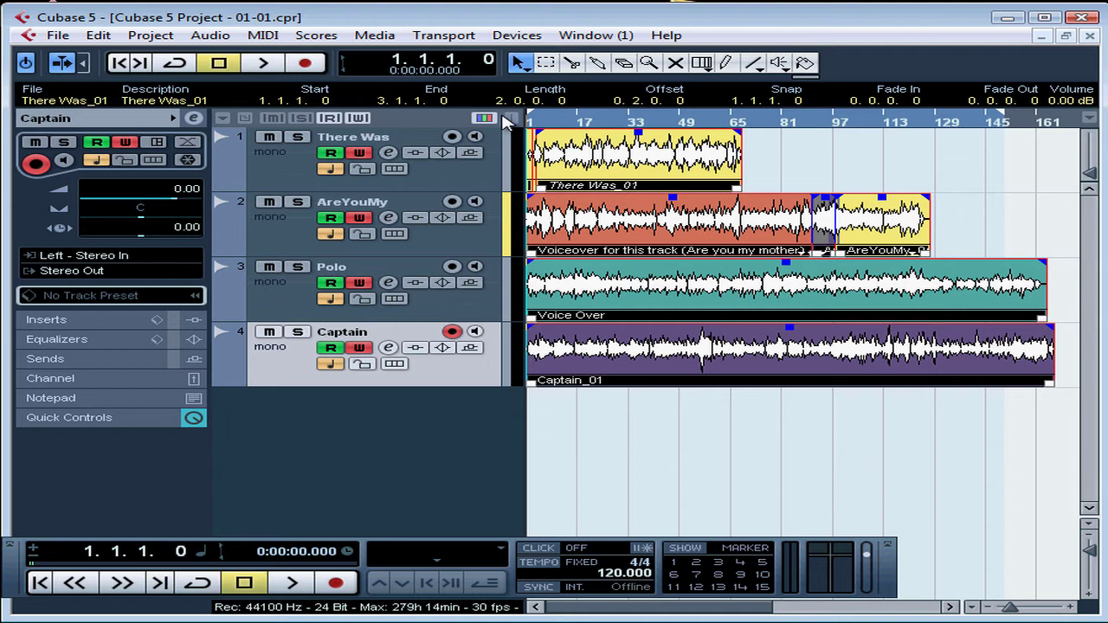
- Zoom in on bars 1–6 and drag the selected events to start at bar 3 (3.1.1.5)
{"action": "left_click", "coordinate": [648, 63]}
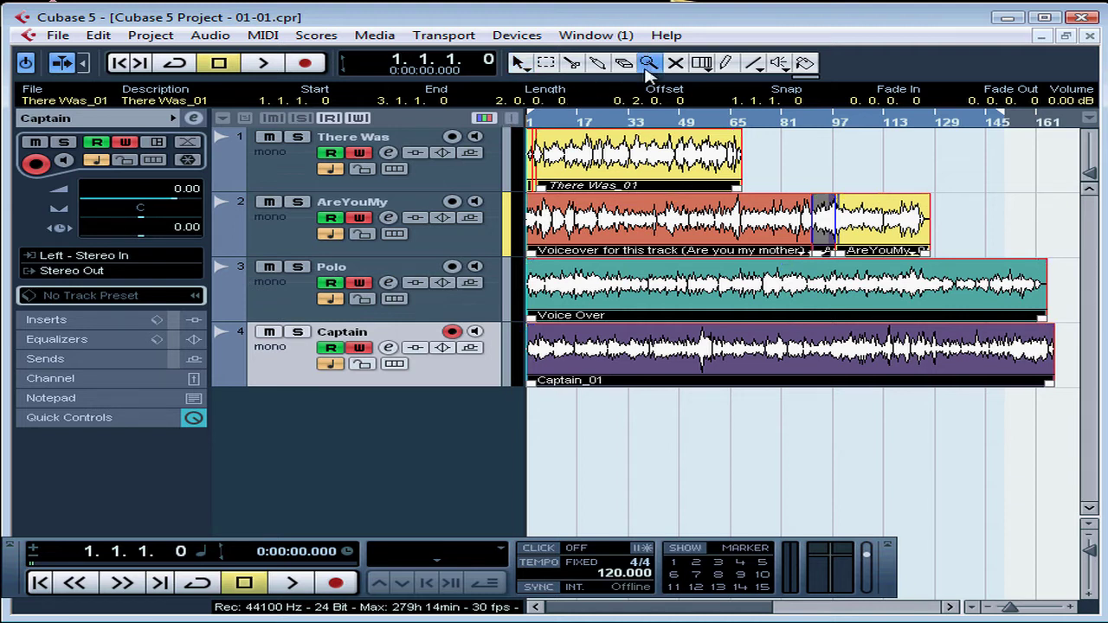
{"action": "left_click", "coordinate": [543, 154]}
{"action": "left_click", "coordinate": [542, 154]}
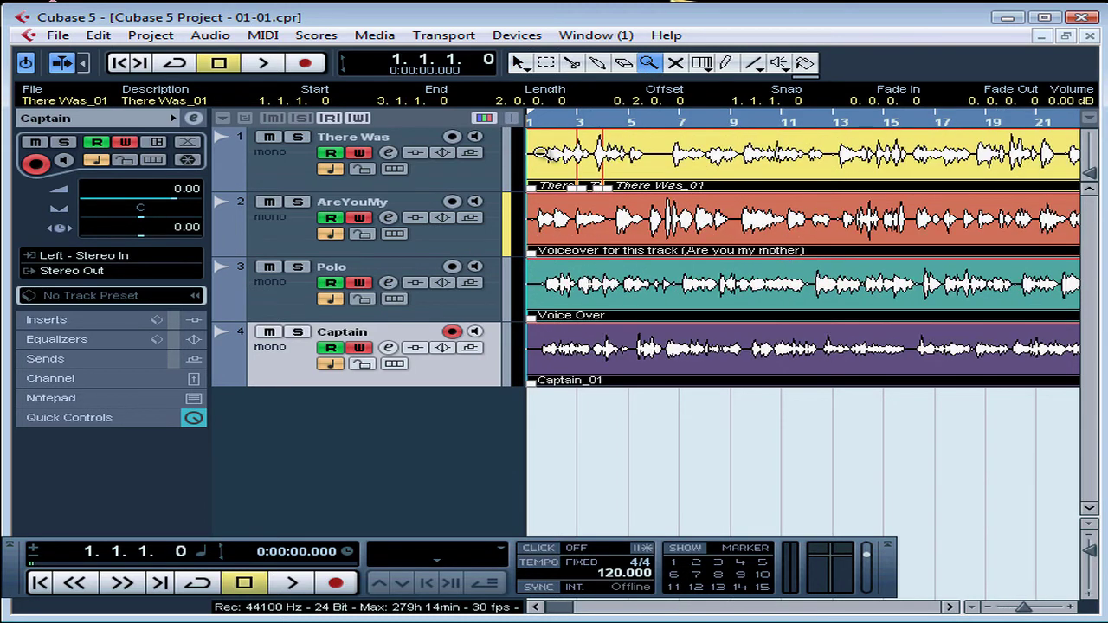
{"action": "left_click", "coordinate": [541, 154]}
{"action": "left_click", "coordinate": [542, 154]}
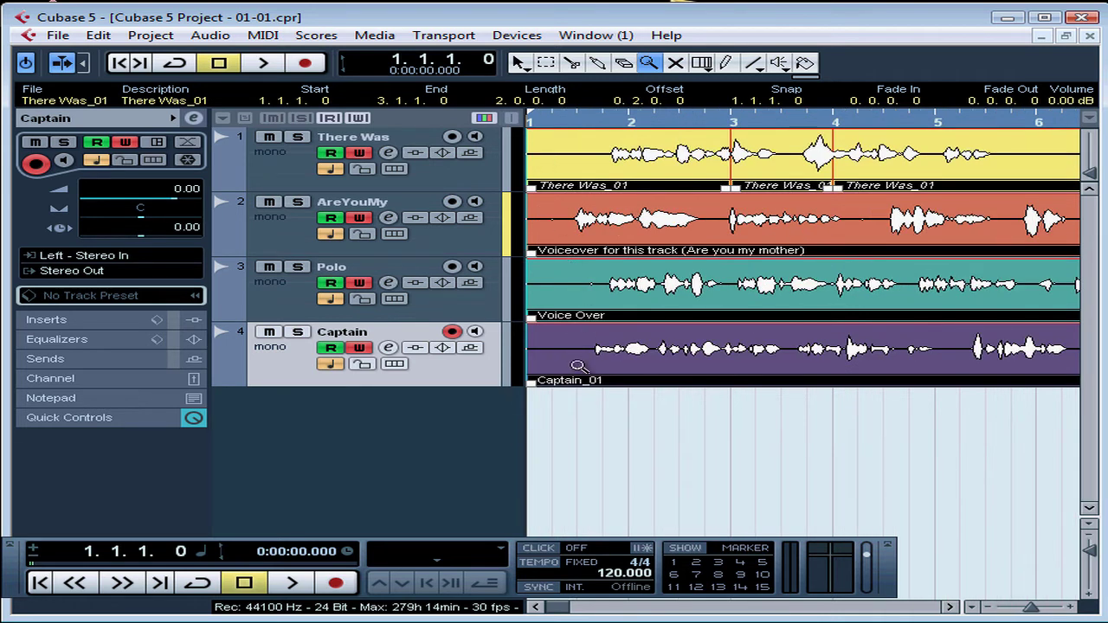
{"action": "left_click", "coordinate": [518, 62]}
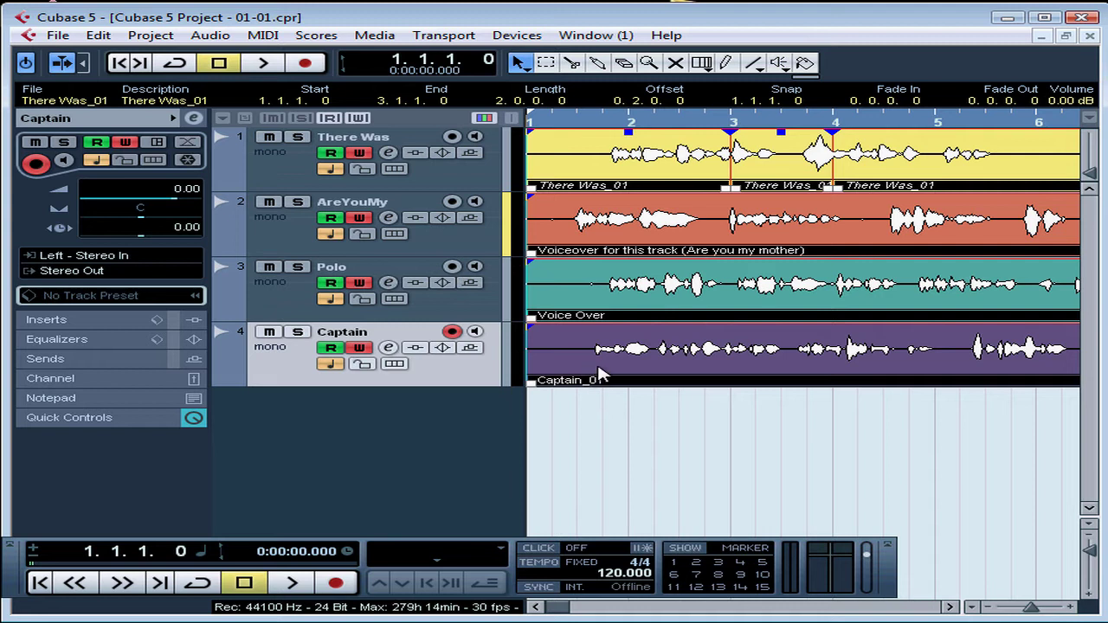
{"action": "left_click_drag", "start_coordinate": [599, 377], "coordinate": [803, 353]}
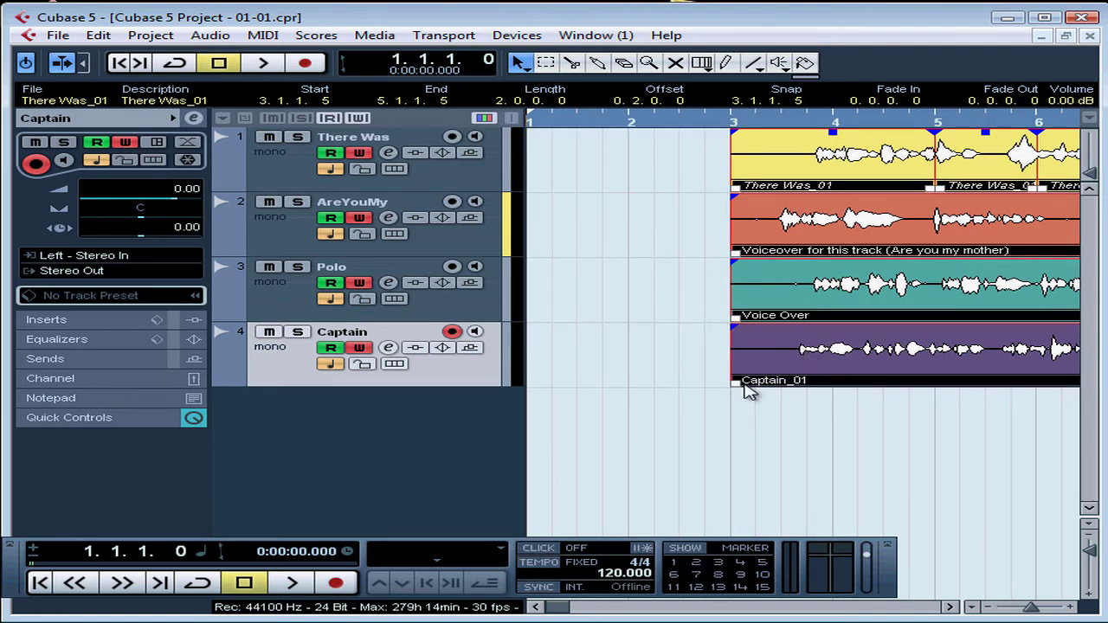
{"action": "left_click", "coordinate": [703, 420]}
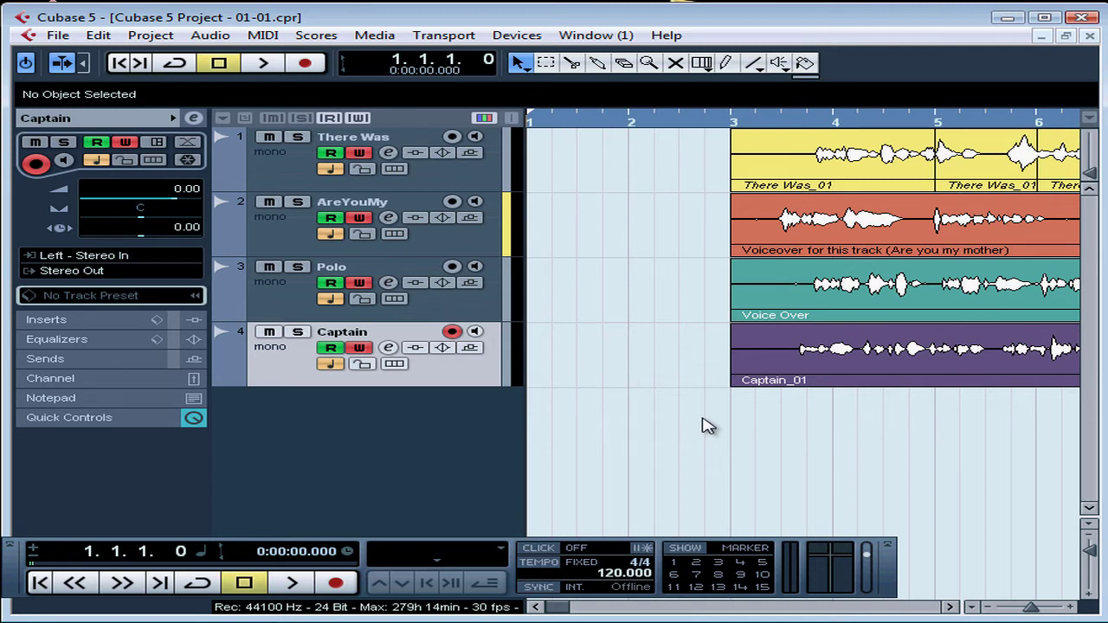
{"action": "left_click", "coordinate": [768, 375]}
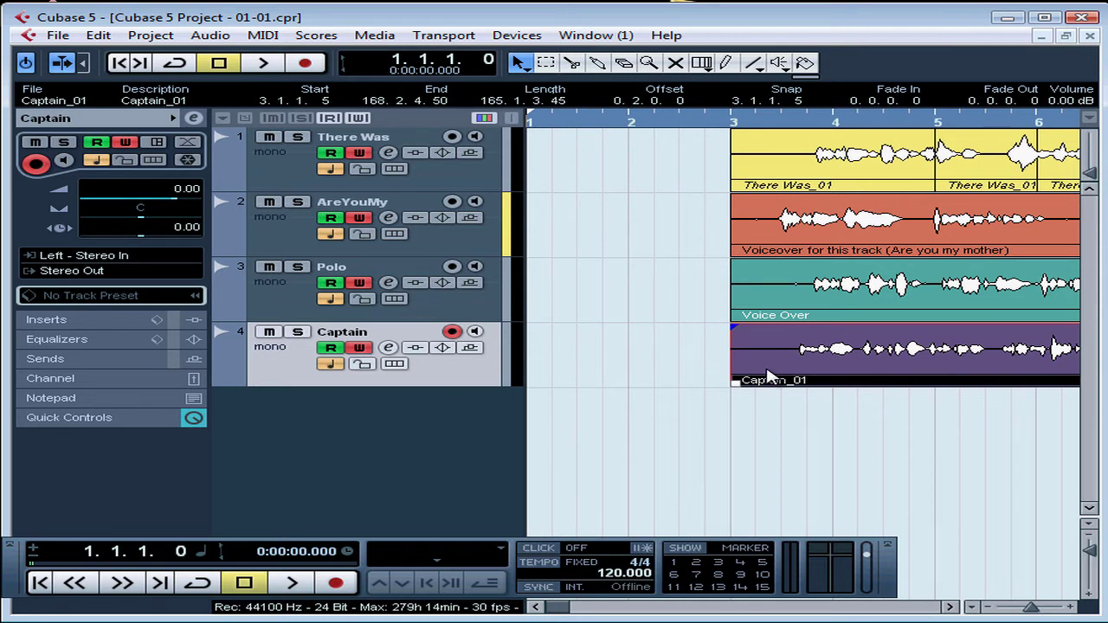
{"action": "left_click_drag", "start_coordinate": [769, 375], "coordinate": [585, 430]}
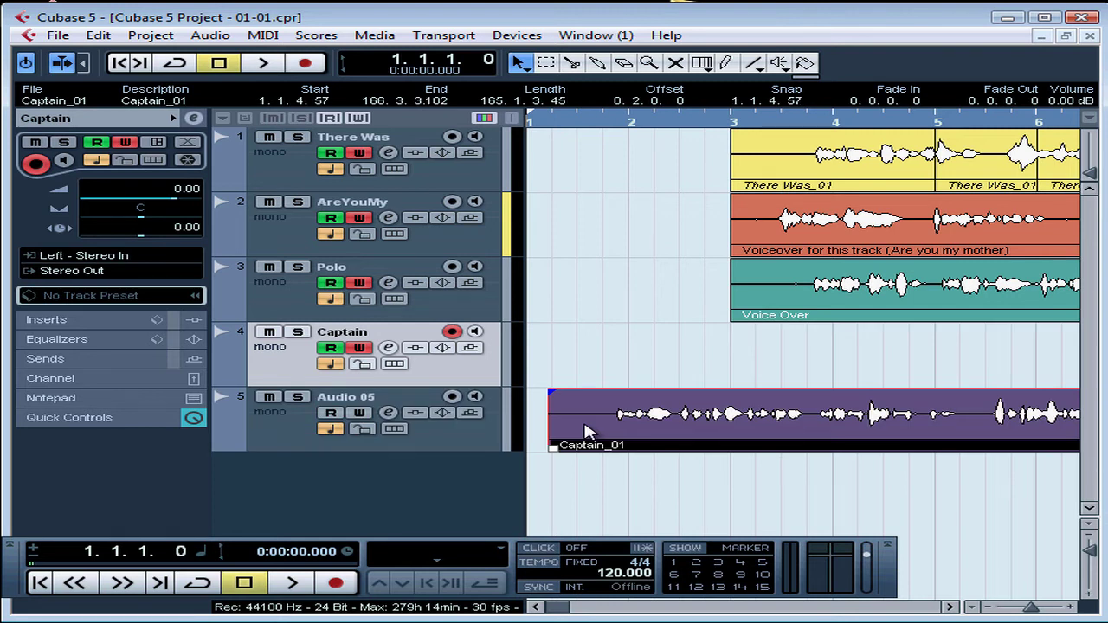
{"action": "key", "text": "F2"}
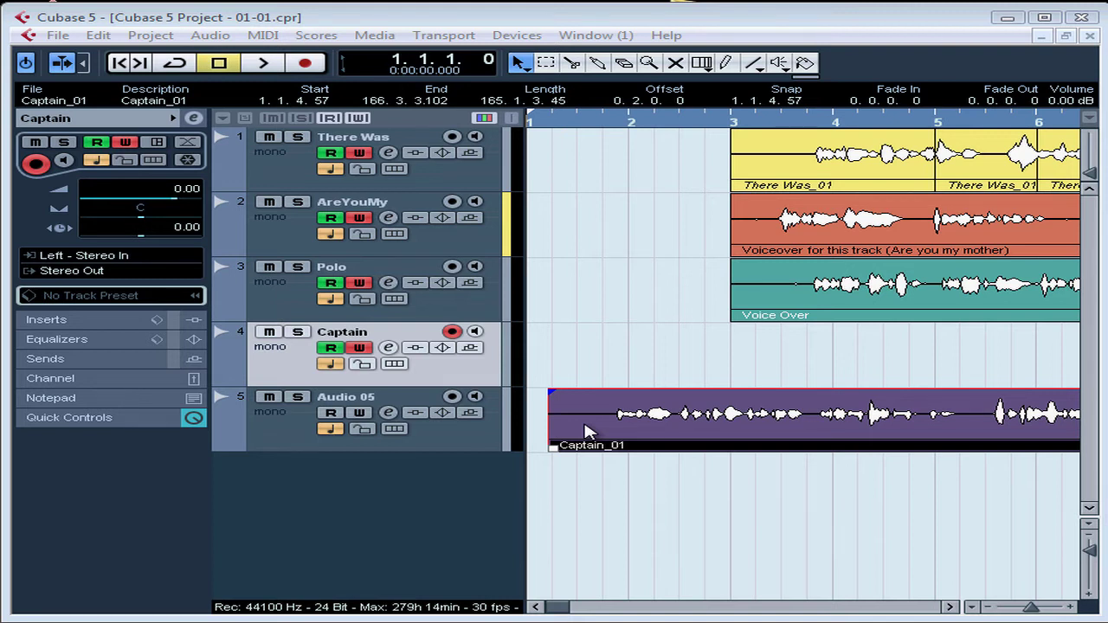
{"action": "key", "text": "F2"}
{"action": "key", "text": "alt+e"}
{"action": "key", "text": "Return"}
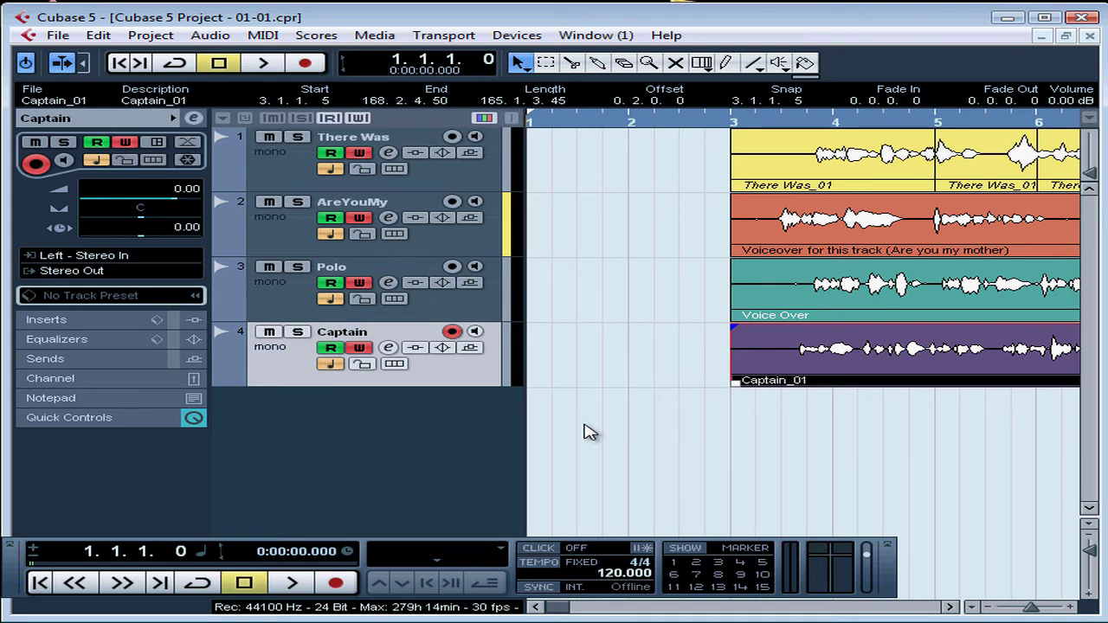
- Move the project cursor to just past bar 2
{"action": "key", "text": "alt+e"}
{"action": "key", "text": "Down"}
{"action": "key", "text": "Down"}
{"action": "key", "text": "Down"}
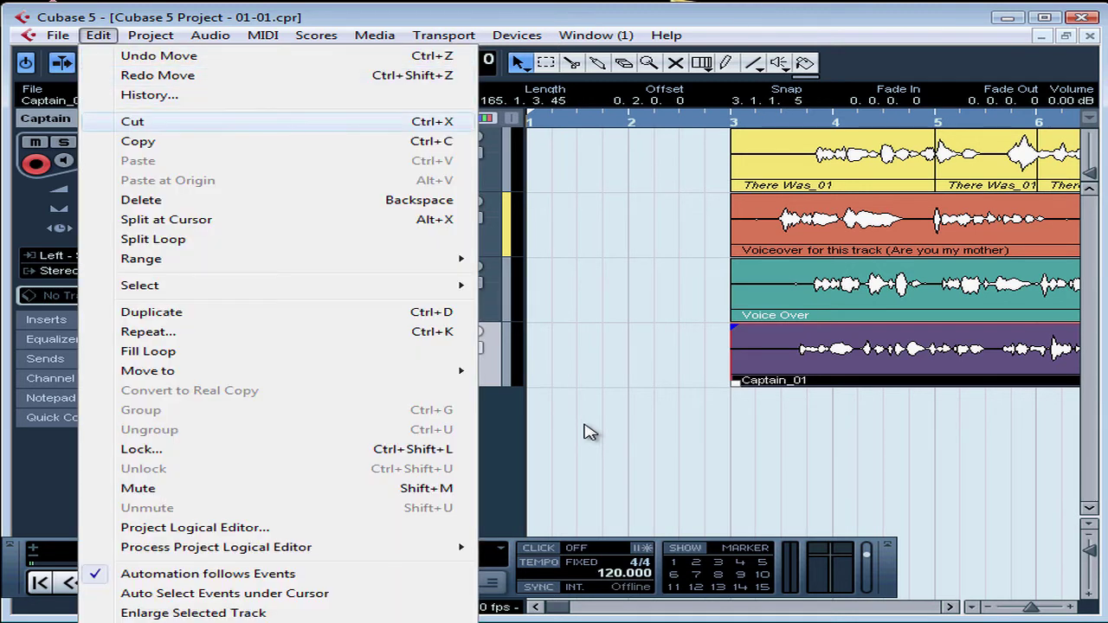
{"action": "key", "text": "Escape"}
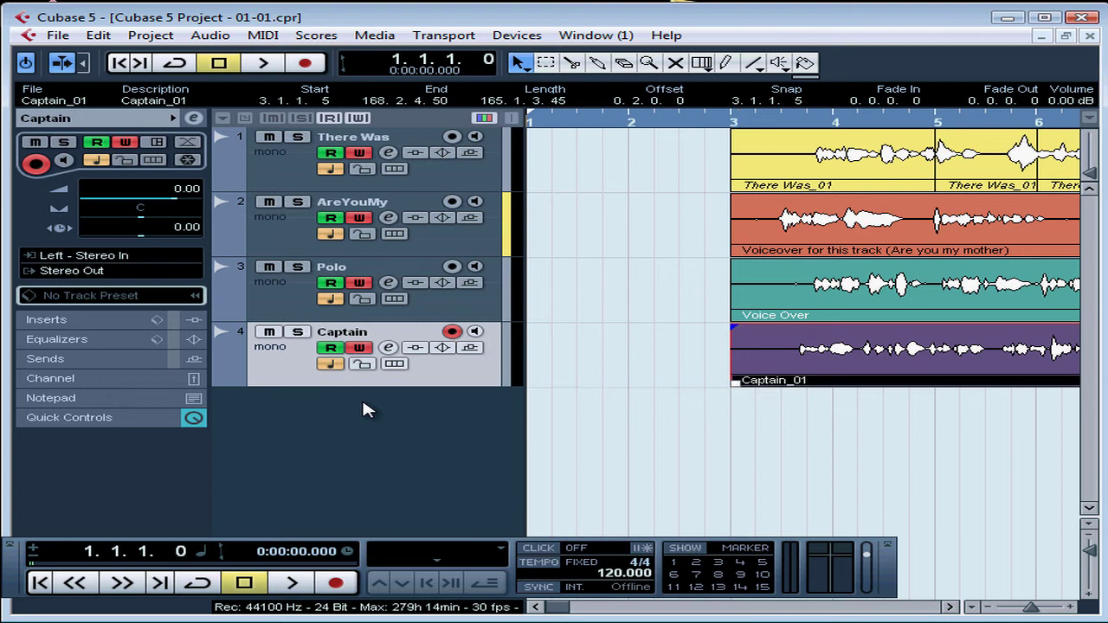
{"action": "key", "text": "shift+KP_Add"}
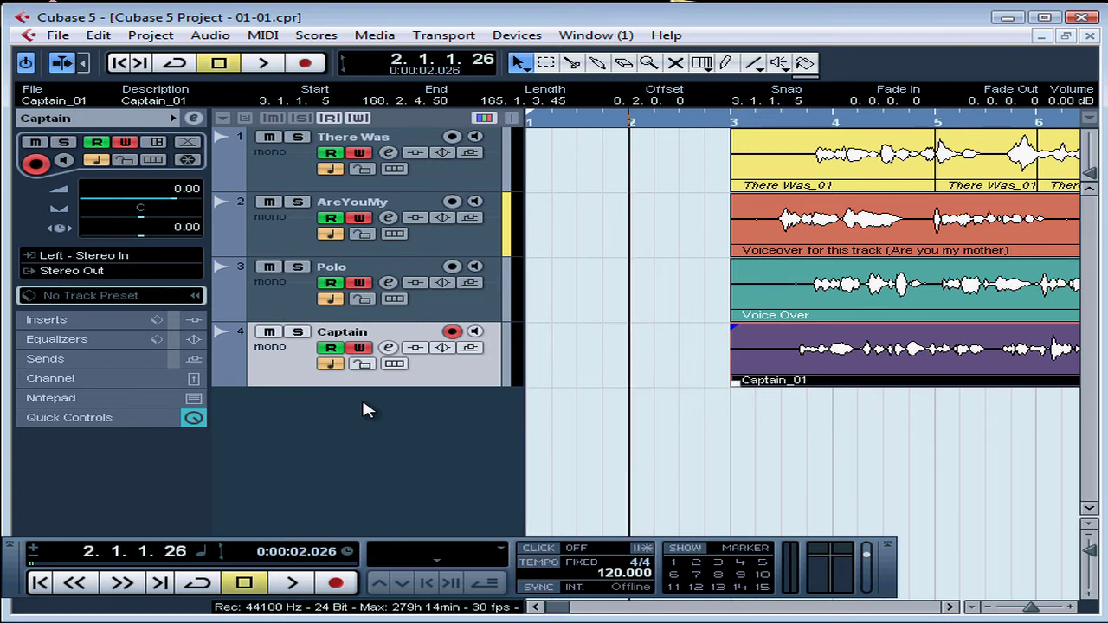
- Add a new audio track below Polo and paste Captain_01 onto it at bar 2
{"action": "key", "text": "Up"}
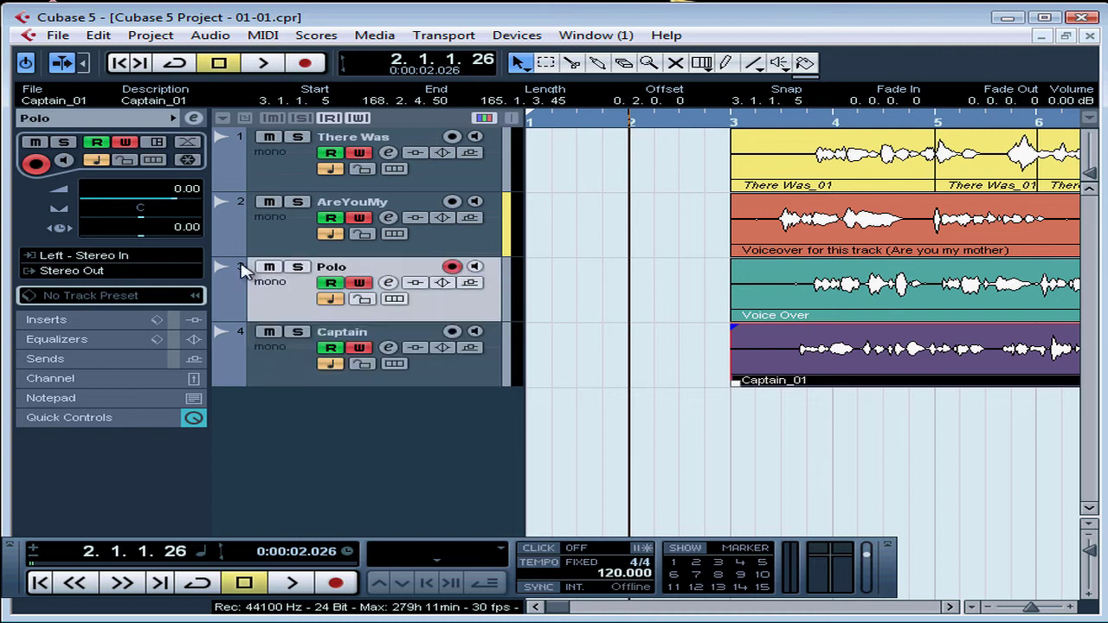
{"action": "key", "text": "Menu"}
{"action": "key", "text": "Up"}
{"action": "key", "text": "Up"}
{"action": "key", "text": "Up"}
{"action": "key", "text": "Return"}
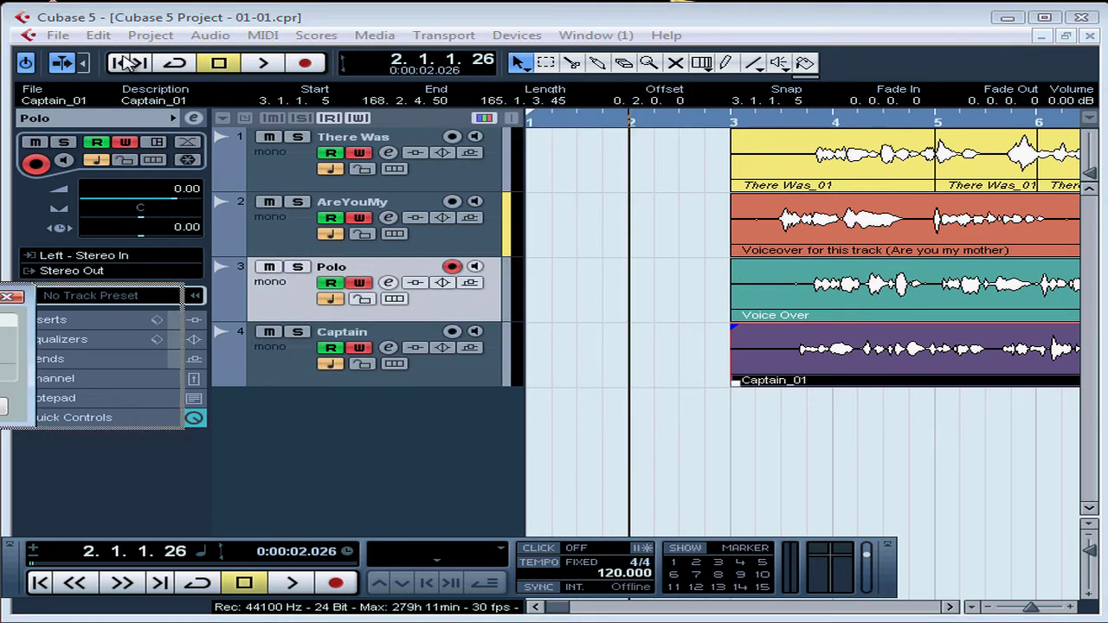
{"action": "key", "text": "Return"}
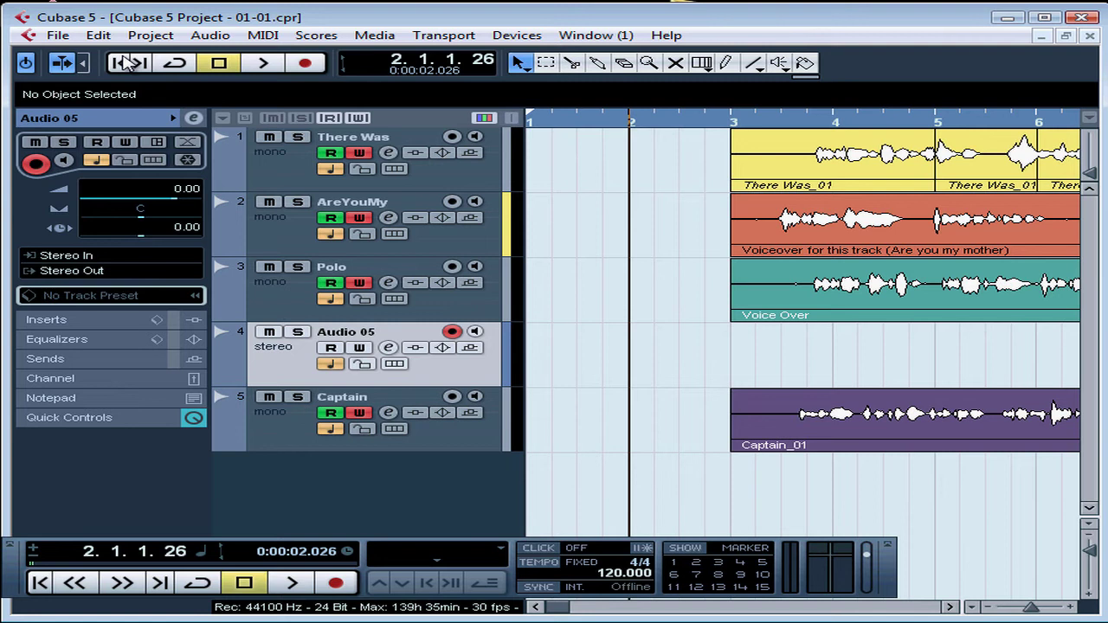
{"action": "key", "text": "alt+e"}
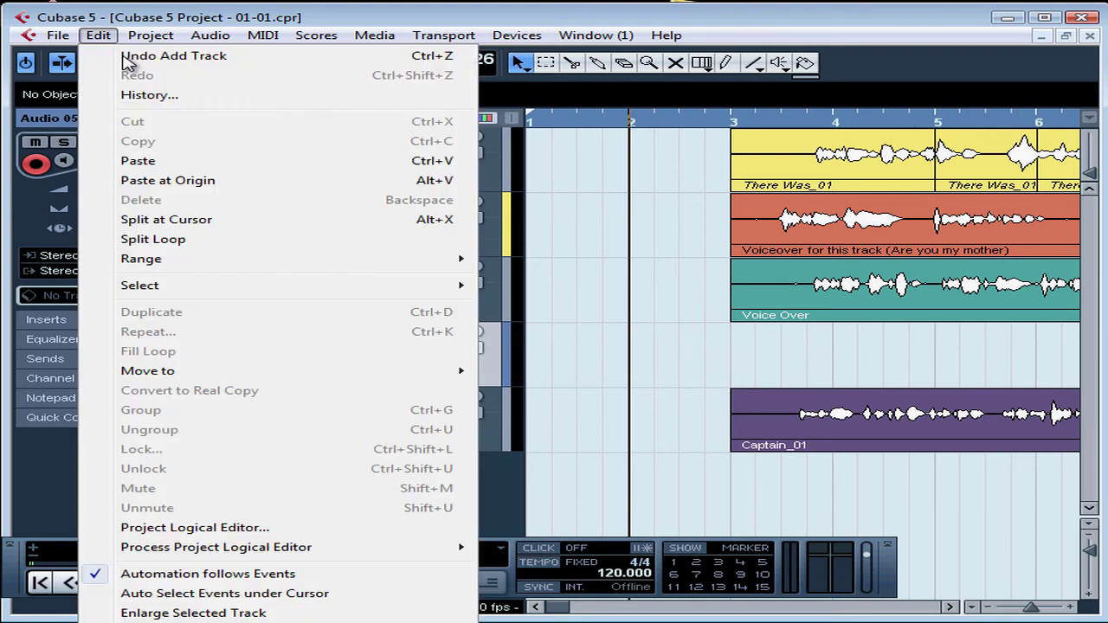
{"action": "key", "text": "Down"}
{"action": "key", "text": "Down"}
{"action": "key", "text": "Down"}
{"action": "key", "text": "Down"}
{"action": "key", "text": "Down"}
{"action": "key", "text": "Down"}
{"action": "key", "text": "Return"}
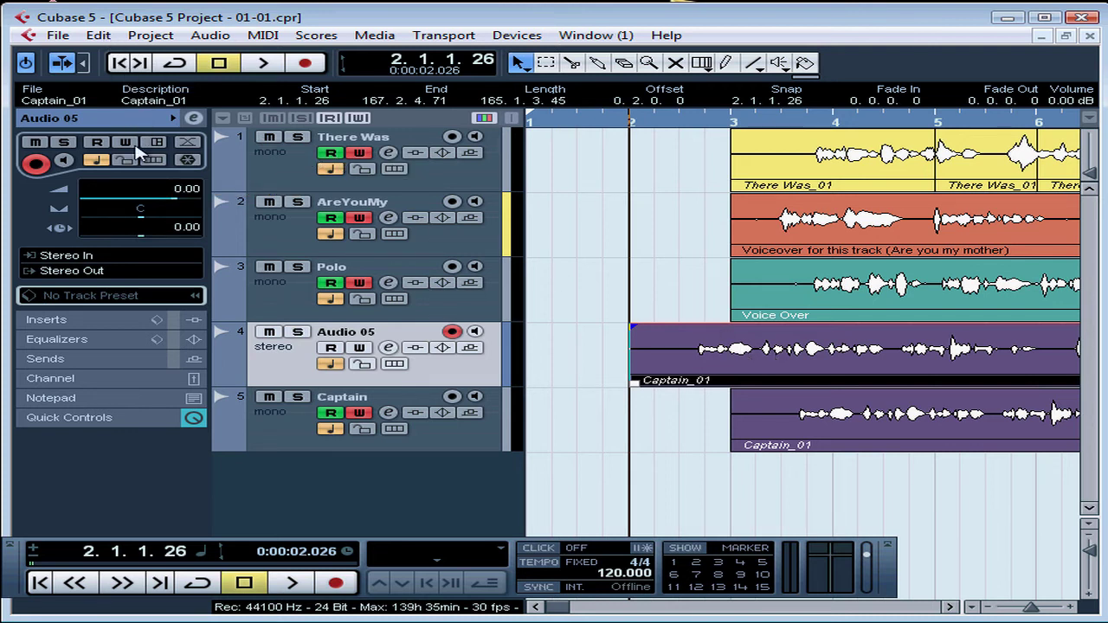
- Undo the Captain_01 paste and the added Audio 05 track, leaving four tracks
{"action": "key", "text": "alt+e"}
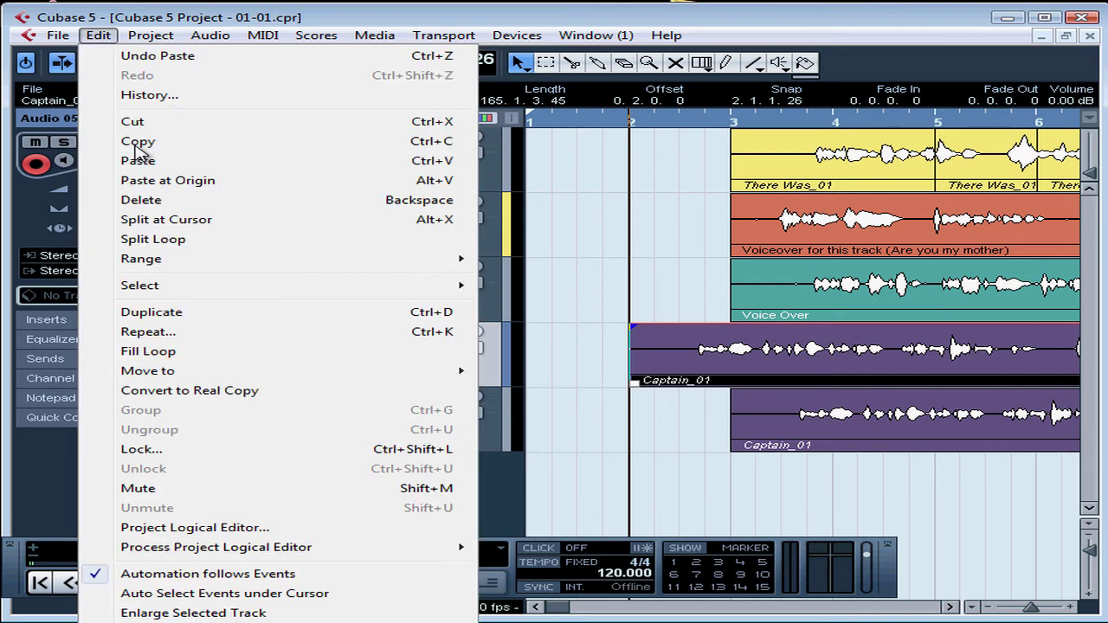
{"action": "key", "text": "Down"}
{"action": "key", "text": "Return"}
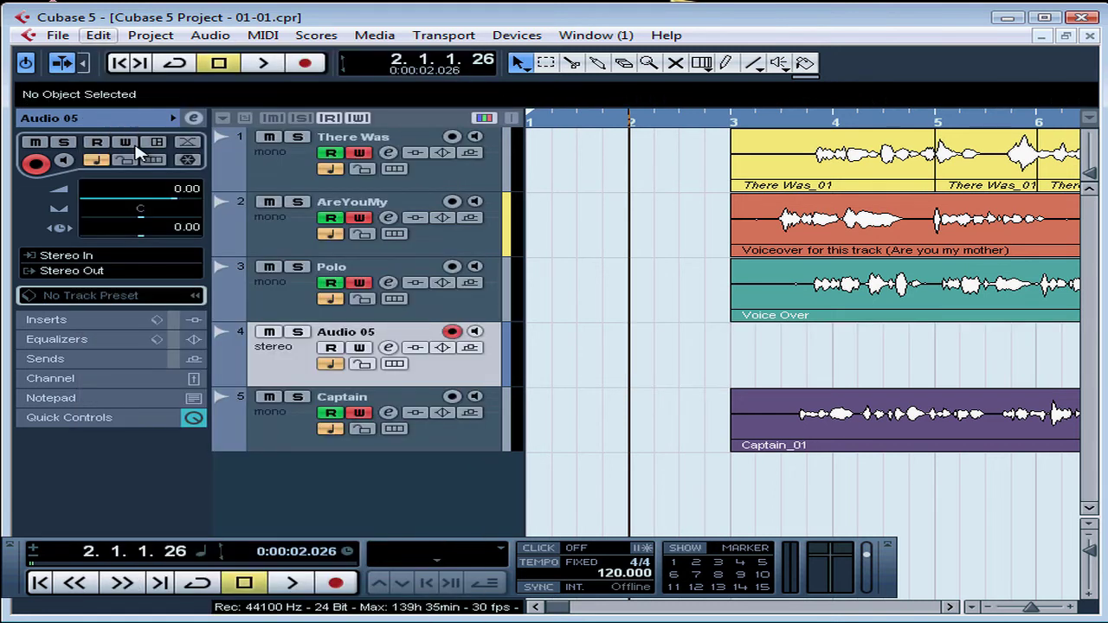
{"action": "key", "text": "alt+e"}
{"action": "key", "text": "Down"}
{"action": "key", "text": "Return"}
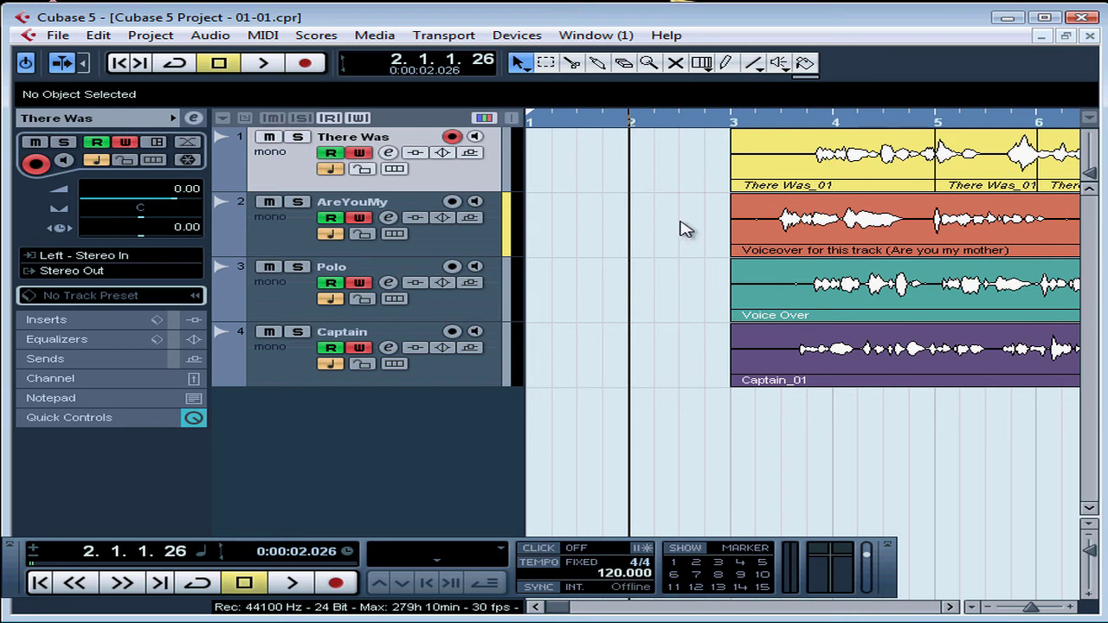
{"action": "key", "text": "Down"}
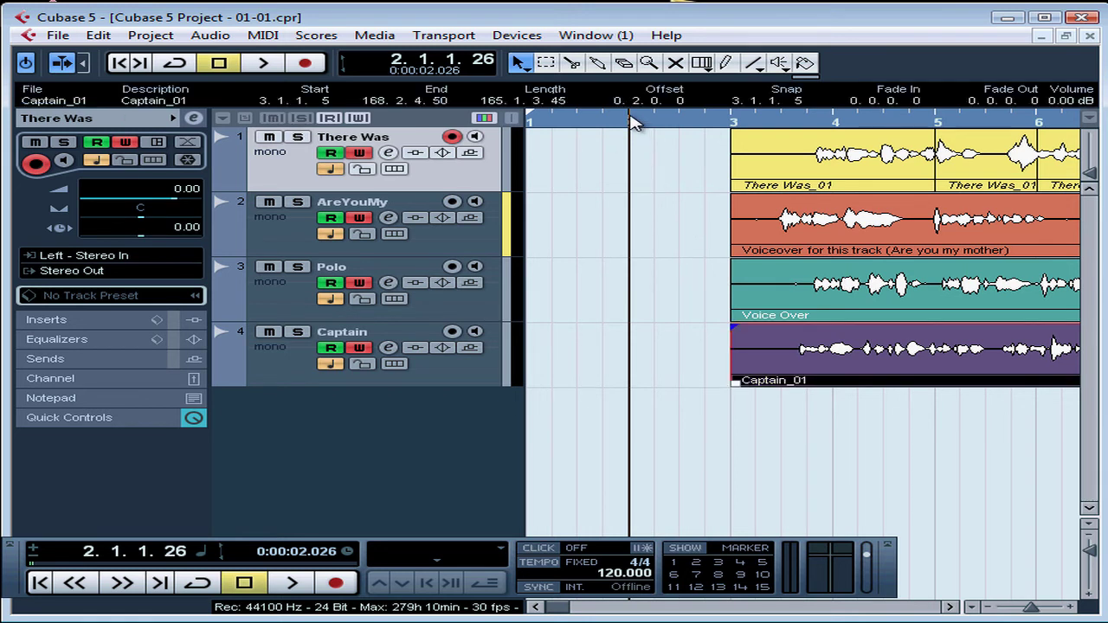
{"action": "left_click_drag", "start_coordinate": [773, 354], "coordinate": [609, 406]}
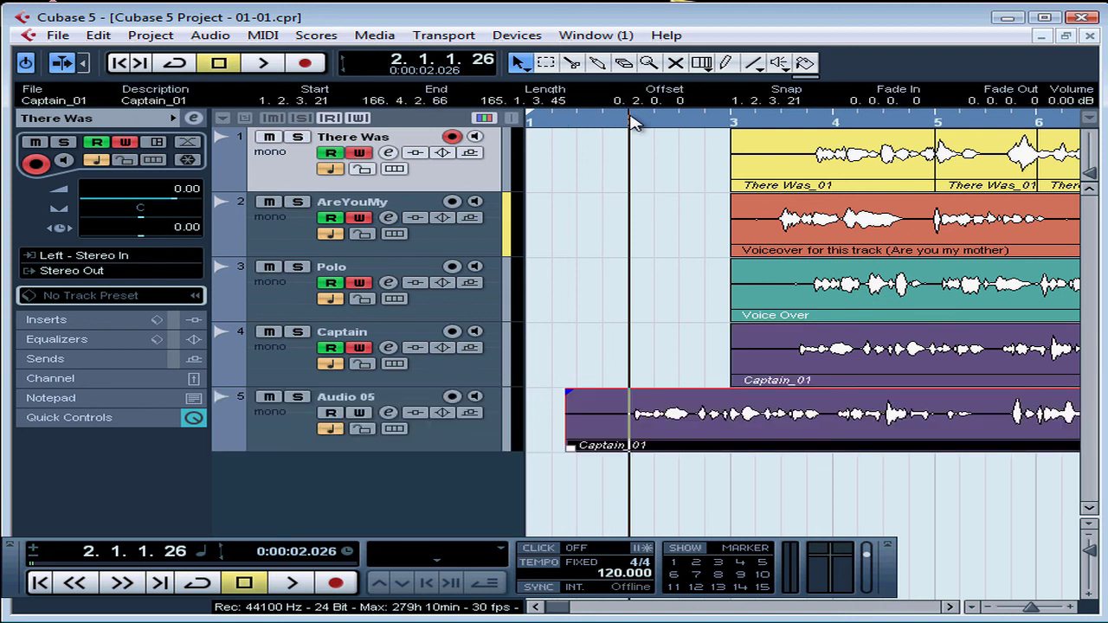
{"action": "key", "text": "alt+e"}
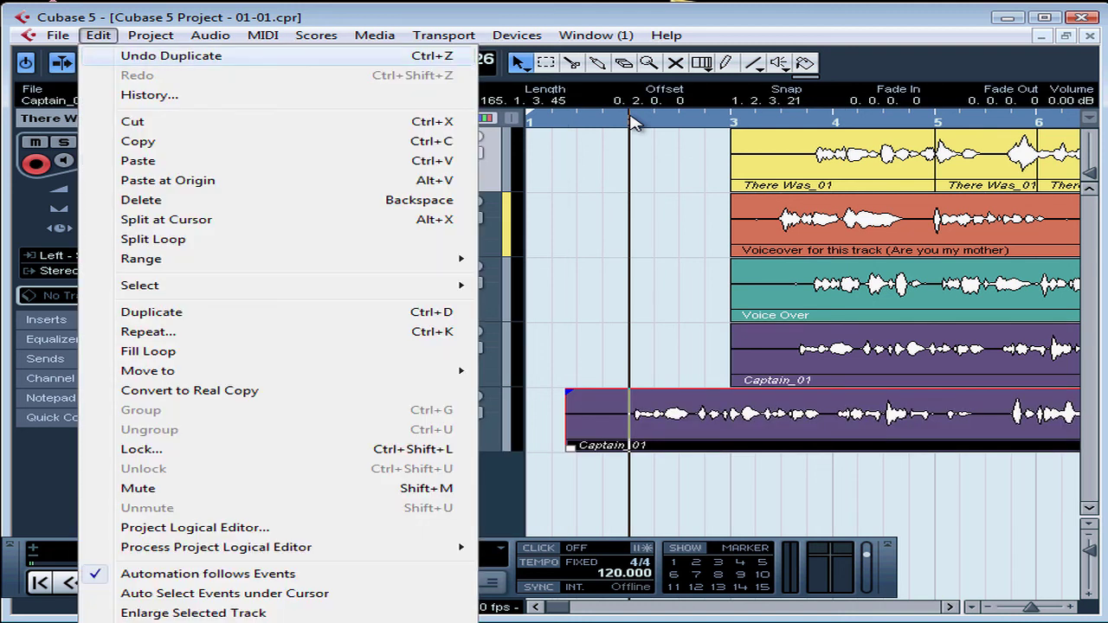
{"action": "key", "text": "Return"}
{"action": "left_click", "coordinate": [800, 378]}
{"action": "key", "text": "alt"}
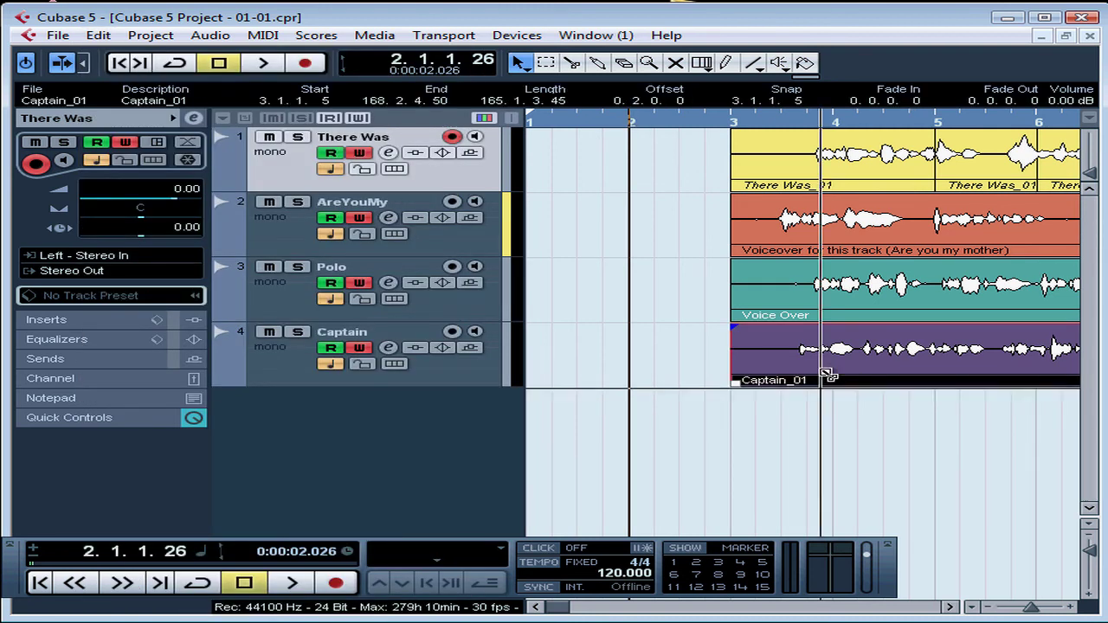
{"action": "left_click_drag", "start_coordinate": [827, 374], "coordinate": [877, 408]}
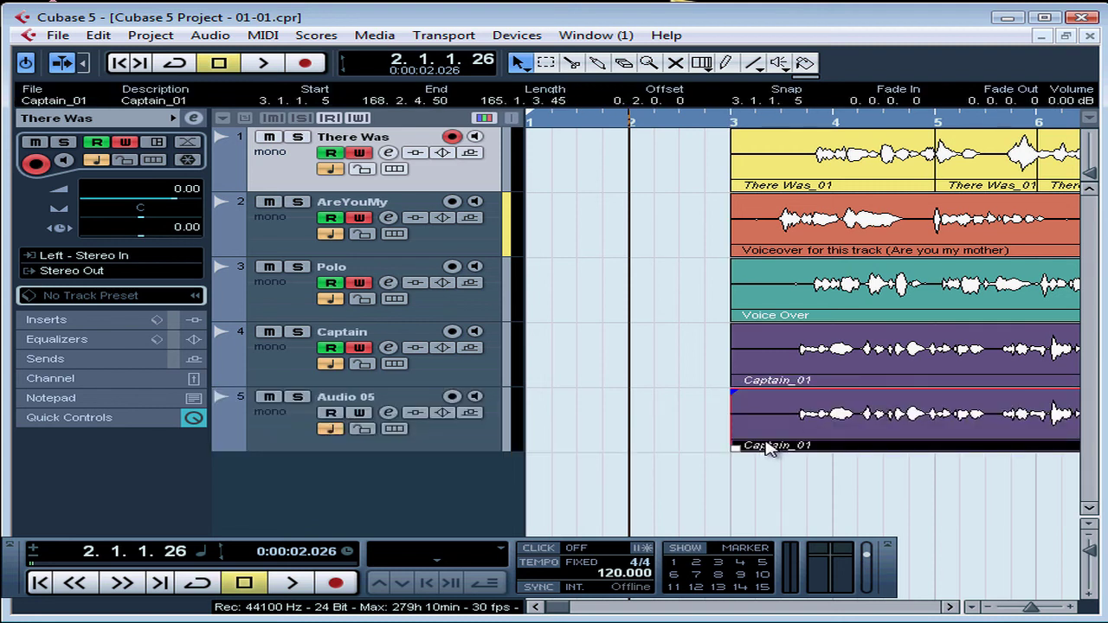
{"action": "key", "text": "ctrl+z"}
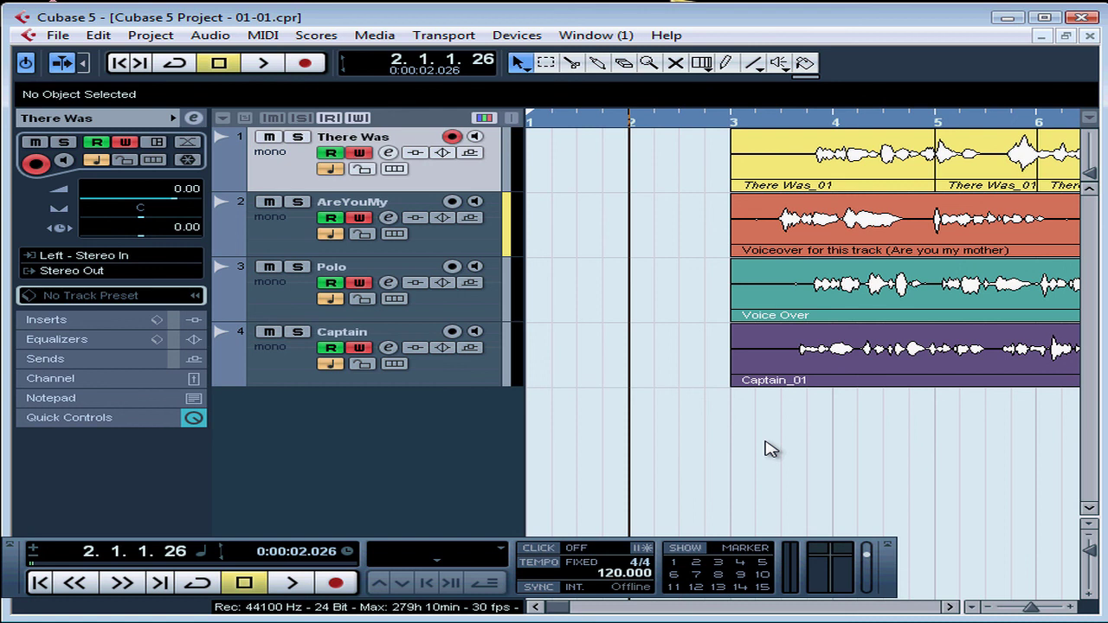